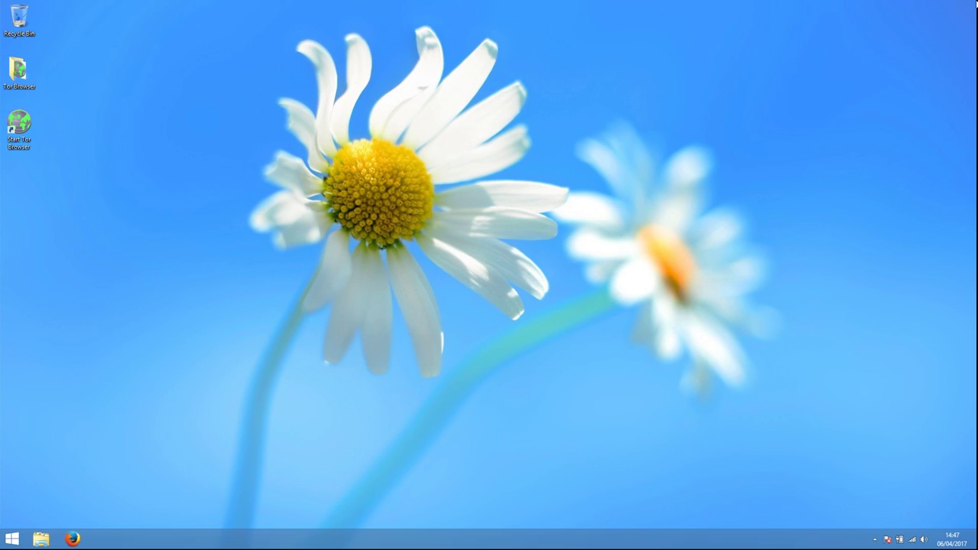
# From the Start screen, open Windows 8 Help+Tips and browse the Start and apps topics to the Desktop article
pyautogui.moveTo(977, 3)
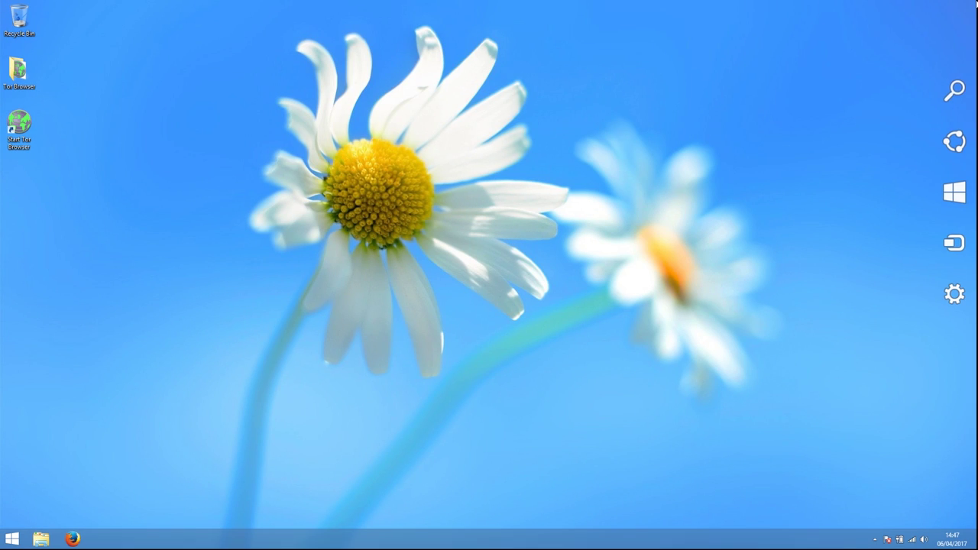
pyautogui.moveTo(954, 145)
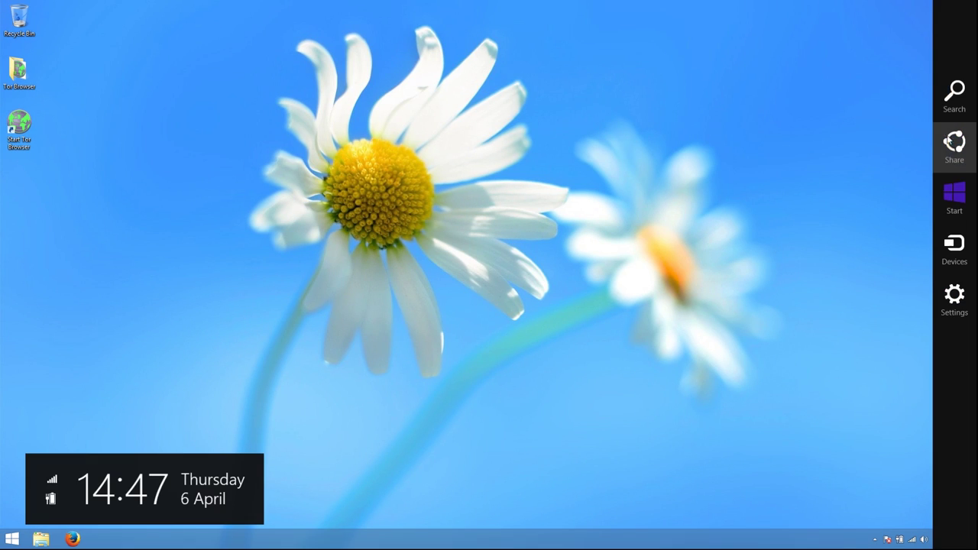
pyautogui.click(954, 195)
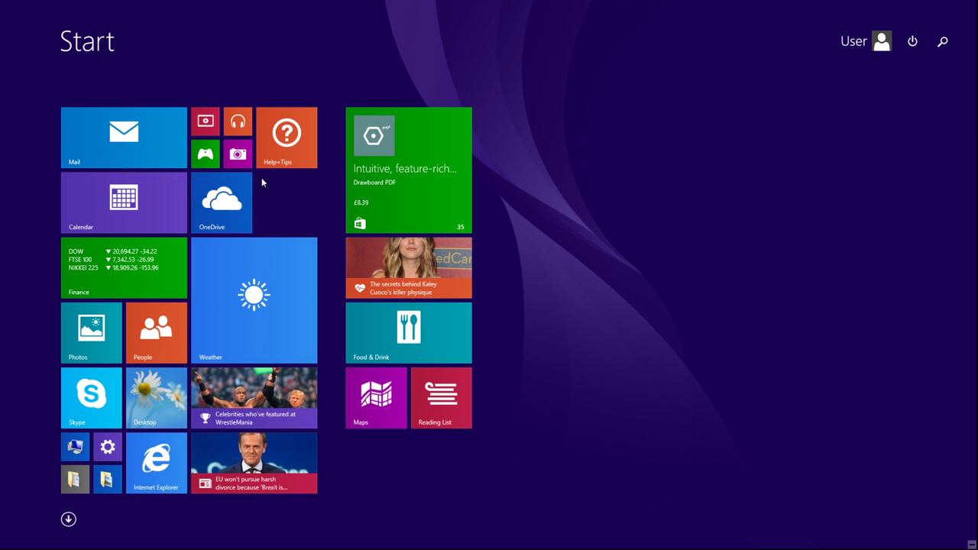
pyautogui.click(274, 155)
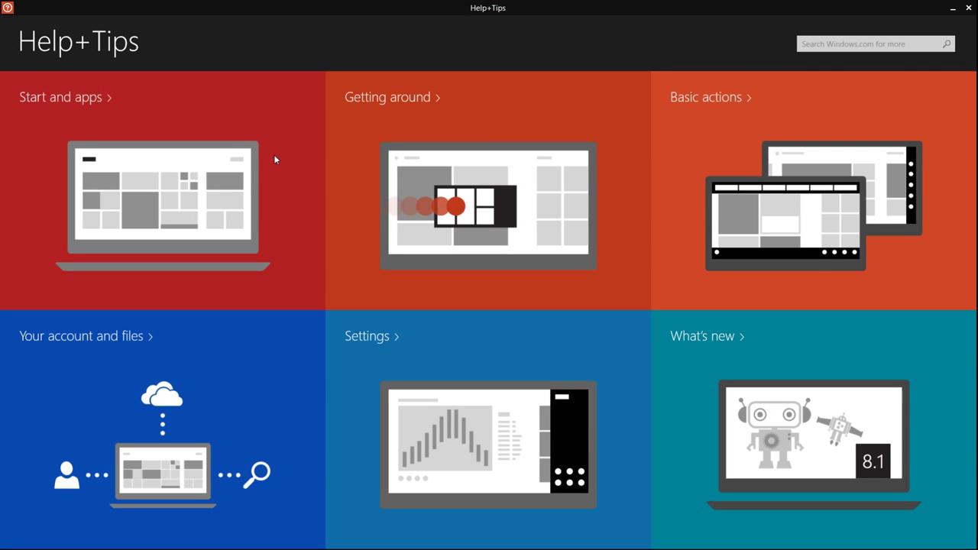
pyautogui.click(206, 136)
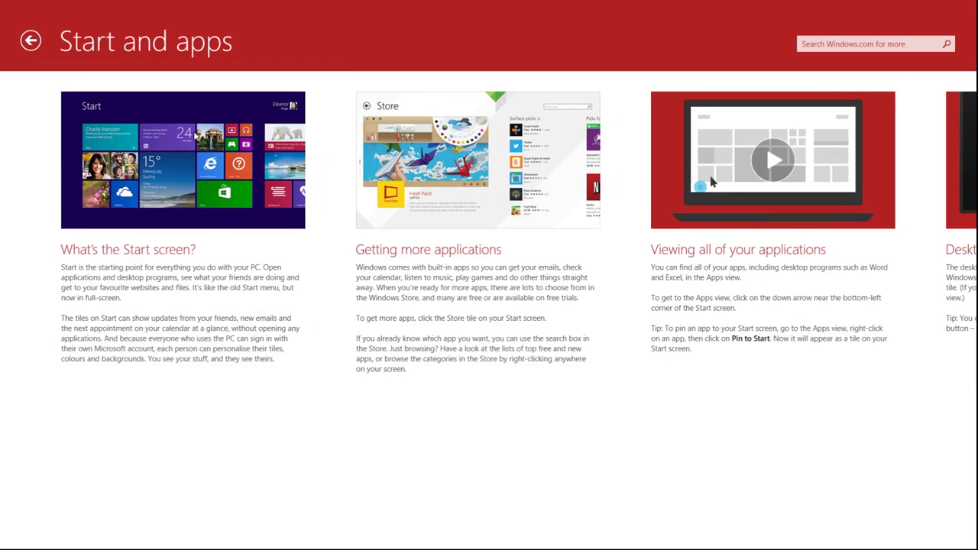
pyautogui.scroll(-5, 199, 149)
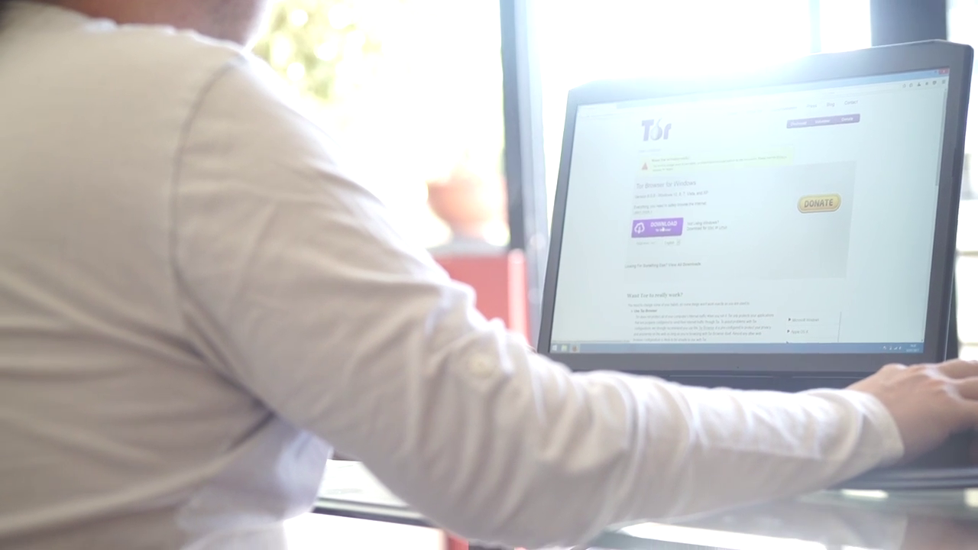
pyautogui.click(654, 244)
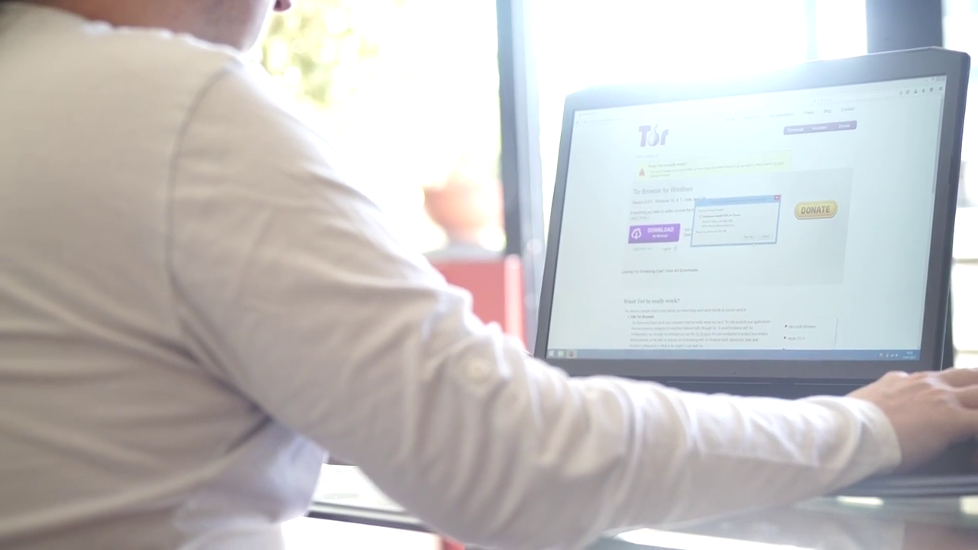
pyautogui.press('Return')
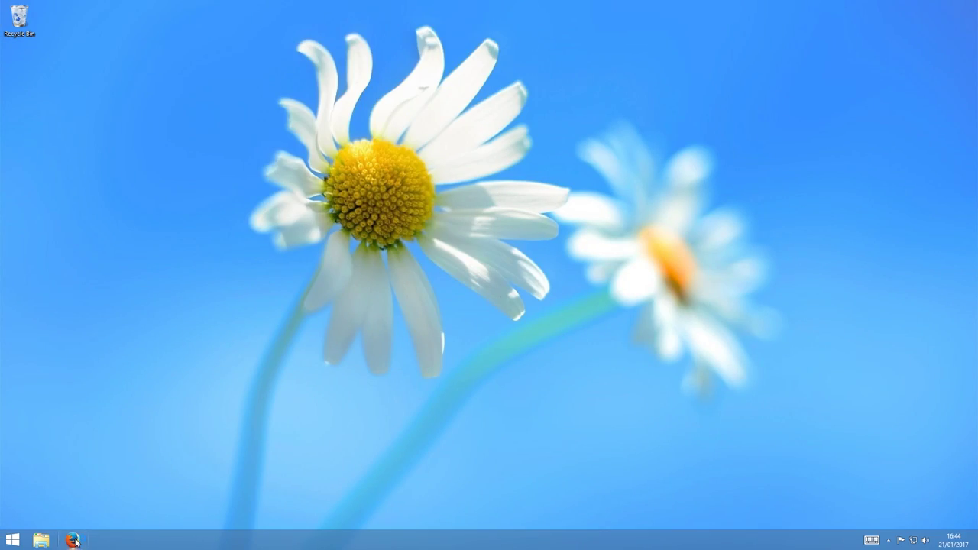
# Launch Firefox and load torproject.org
pyautogui.click(73, 540)
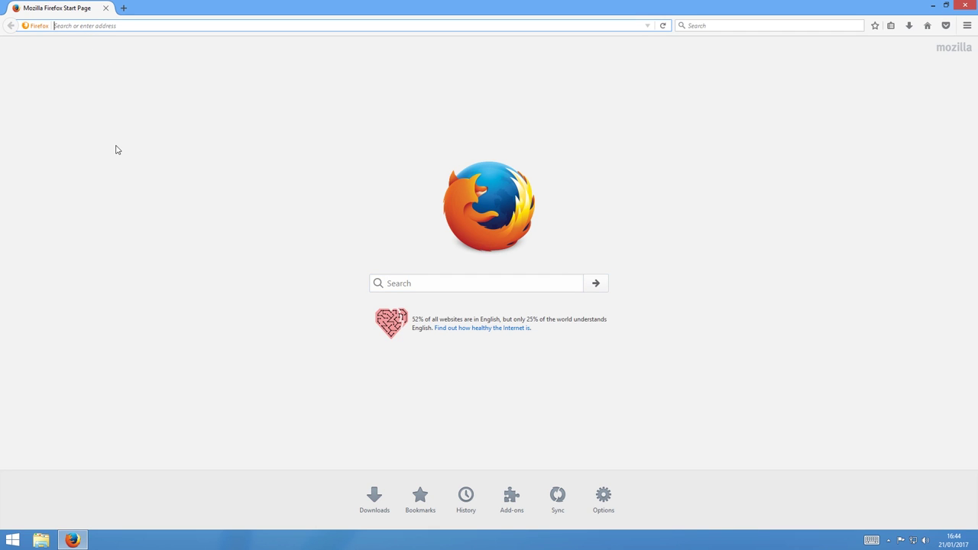
pyautogui.write('to')
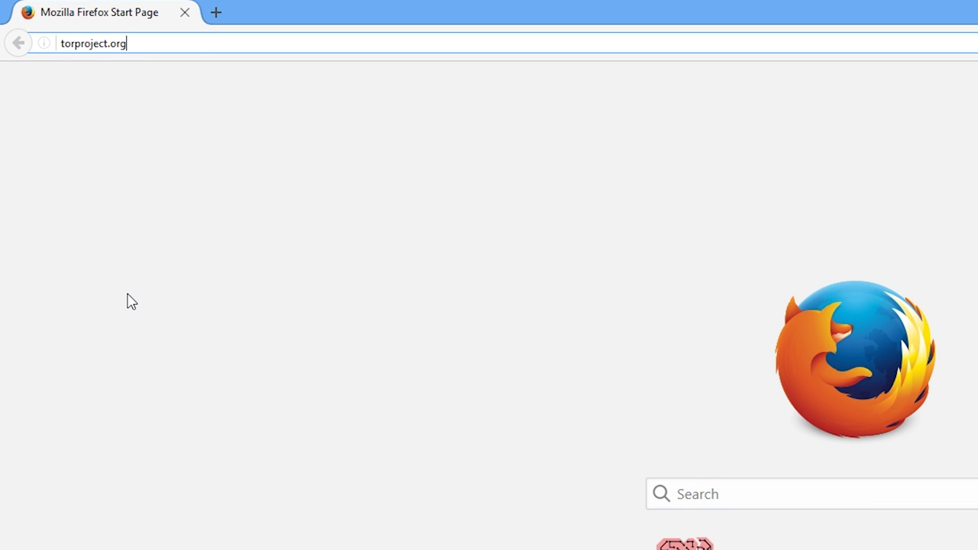
pyautogui.write('rproject.org')
pyautogui.press('Return')
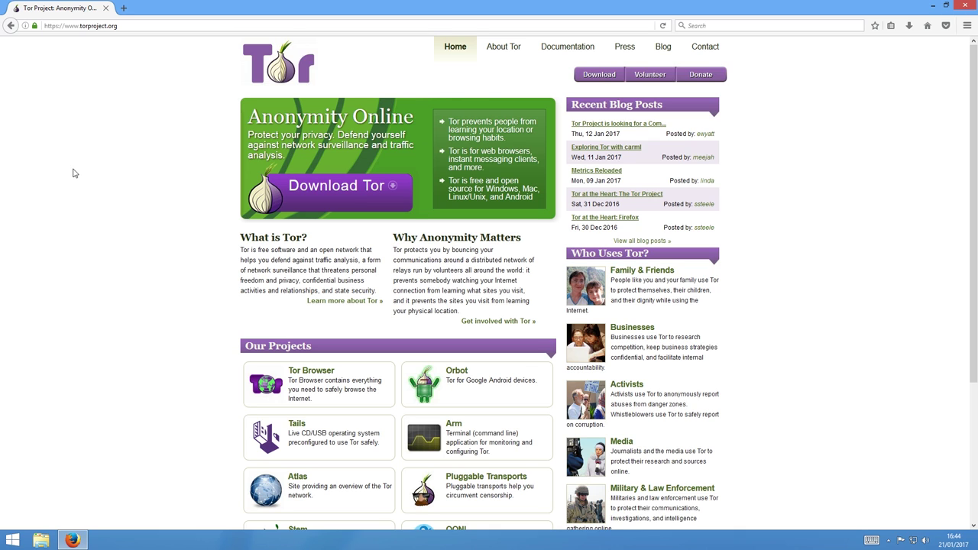
# Save the Windows installer torbrowser-install-6.0.8_en-US.exe from the Tor download page
pyautogui.click(301, 193)
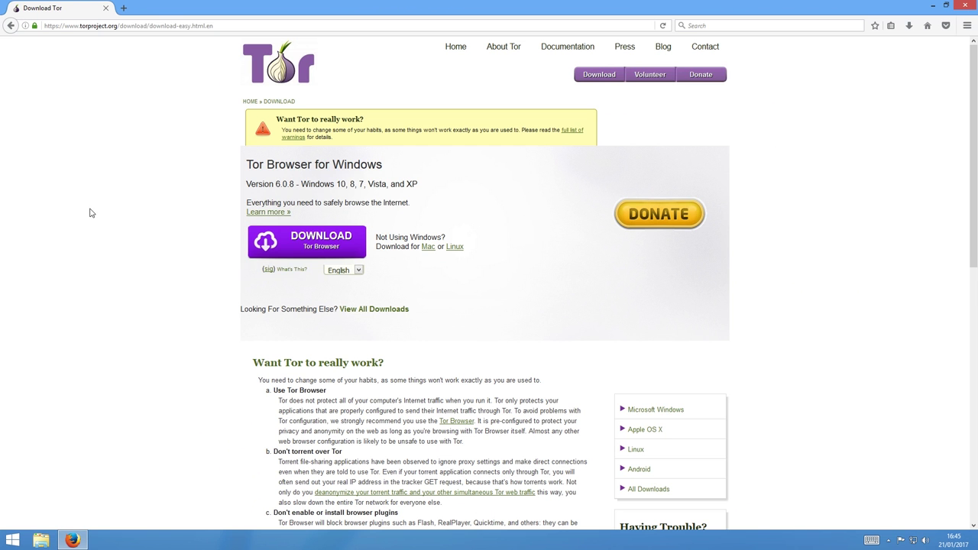
pyautogui.click(280, 241)
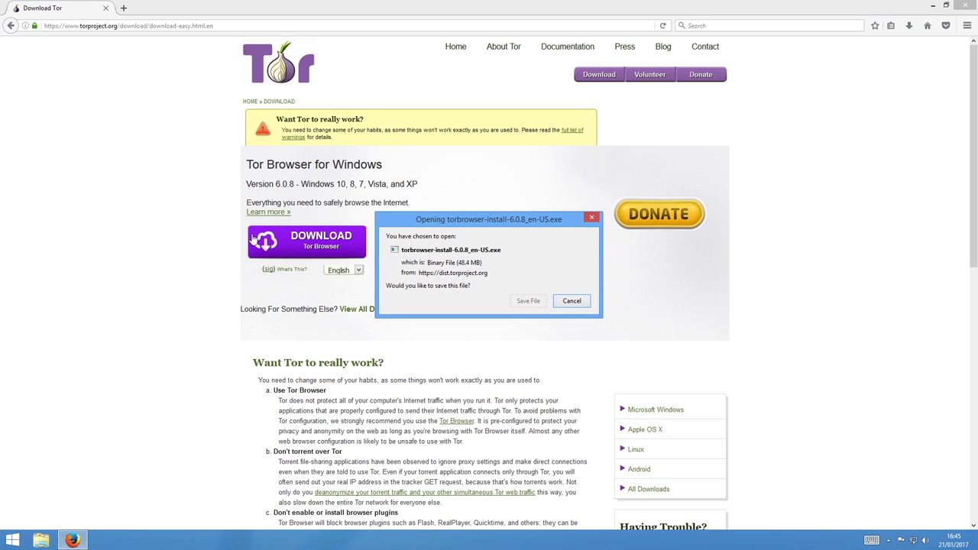
pyautogui.click(530, 302)
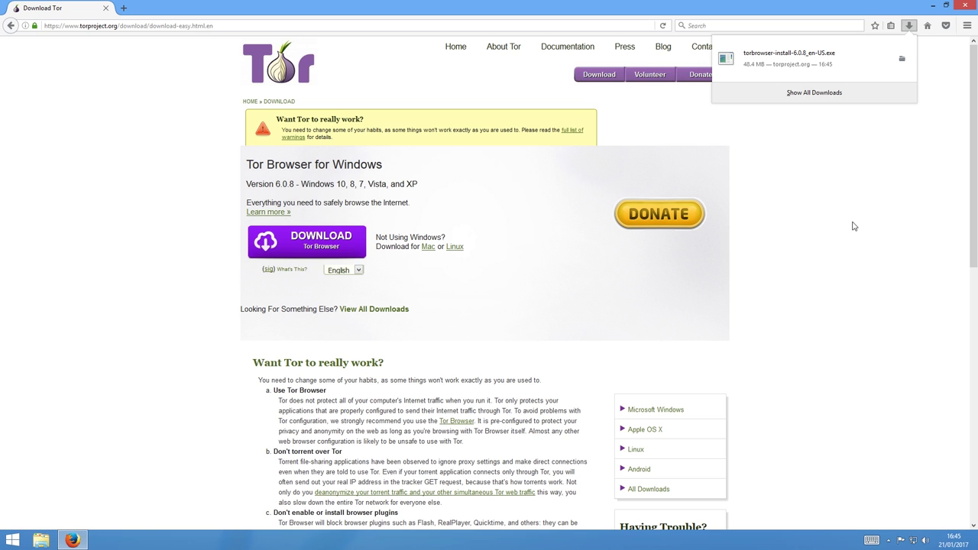
# Minimise Firefox and open the Downloads folder from File Explorer's jump list
pyautogui.click(933, 5)
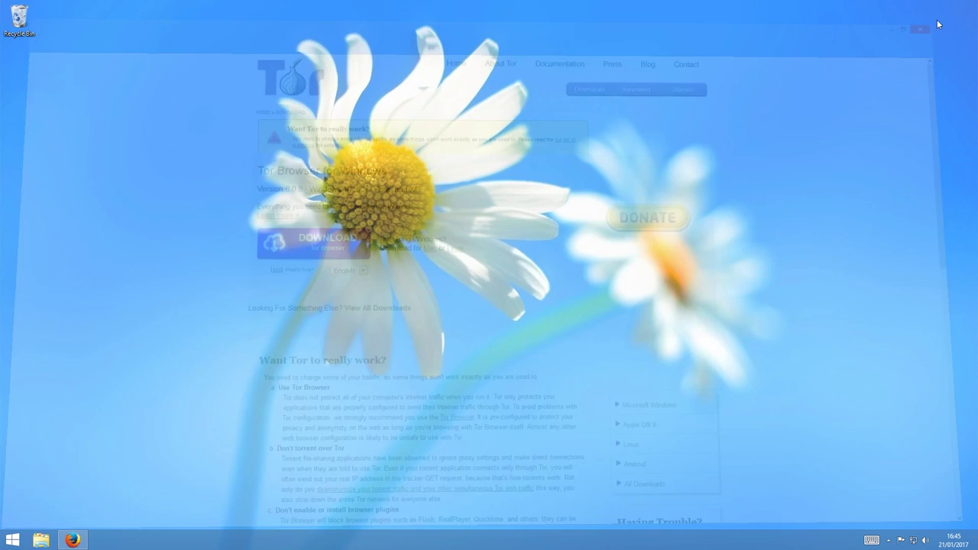
pyautogui.rightClick(49, 543)
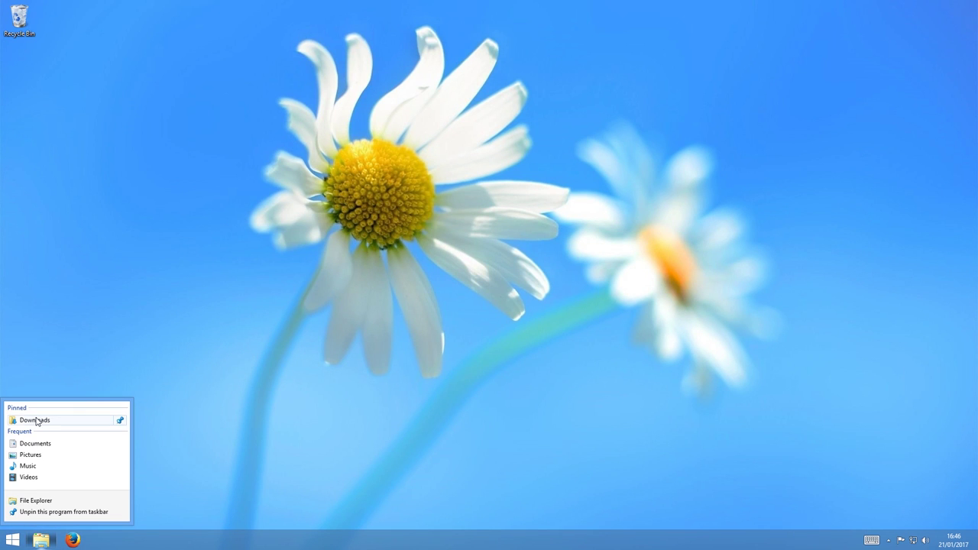
pyautogui.click(41, 417)
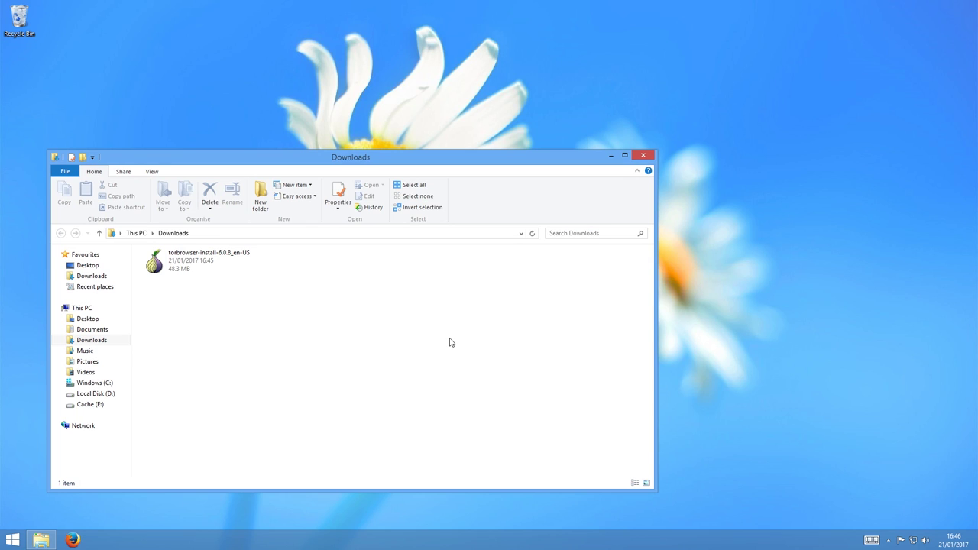
# Install Tor Browser in English to the suggested desktop folder, finishing without launching it
pyautogui.doubleClick(205, 265)
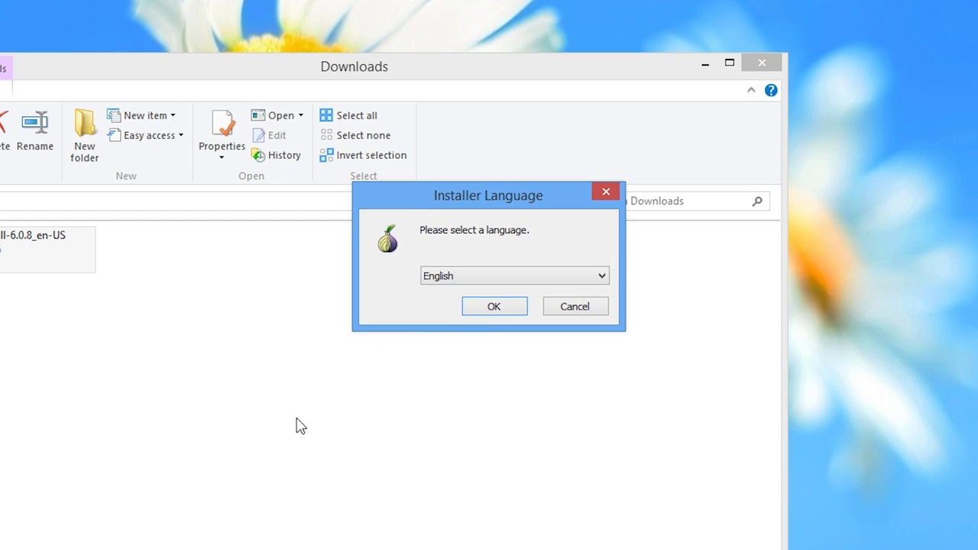
pyautogui.click(478, 309)
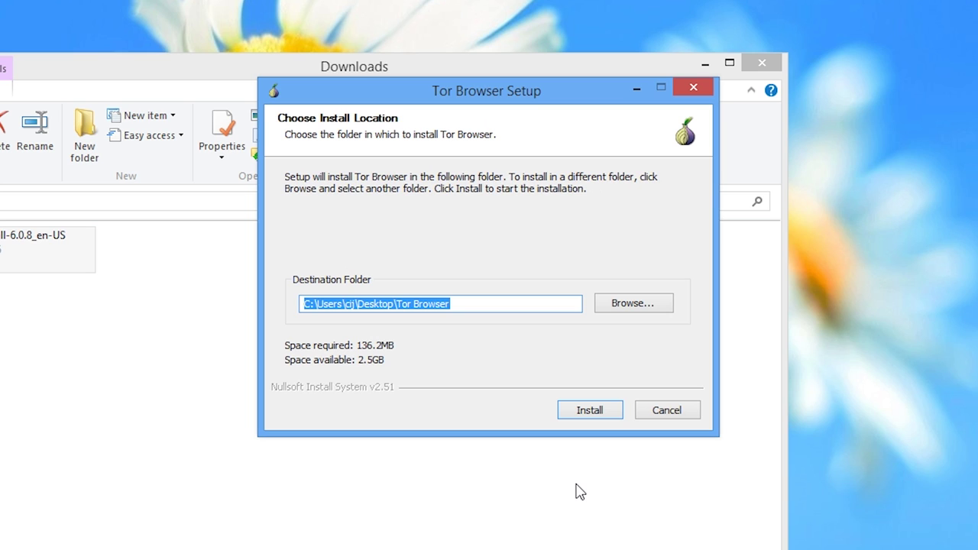
pyautogui.click(583, 412)
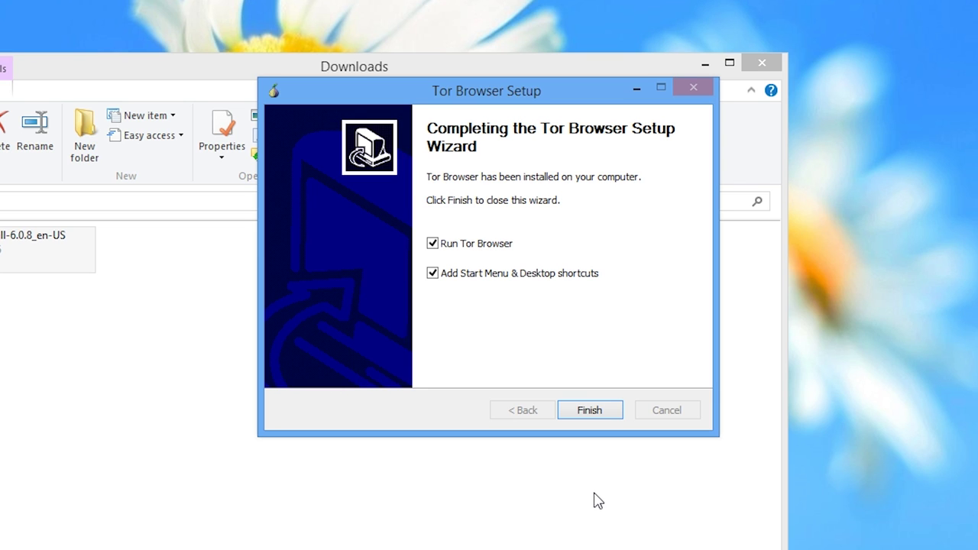
pyautogui.click(776, 64)
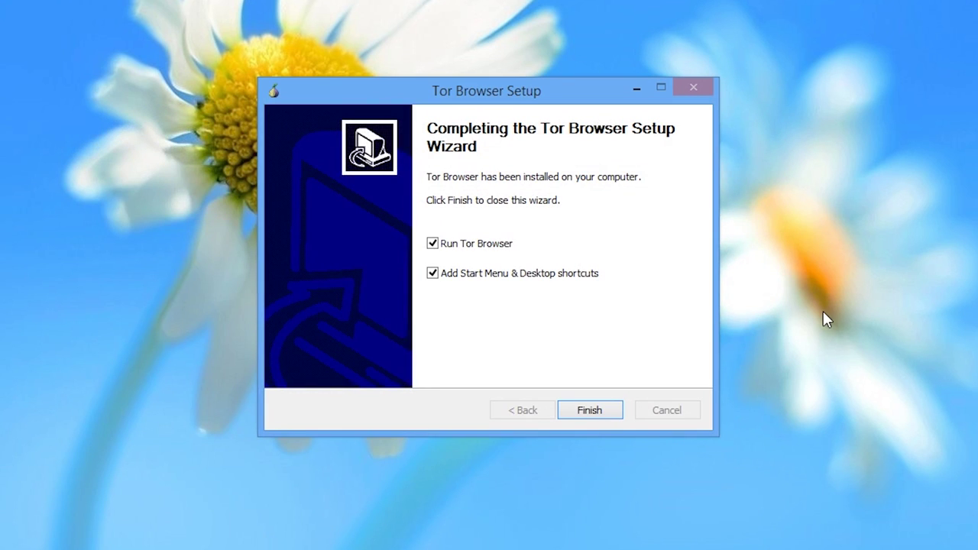
pyautogui.click(453, 244)
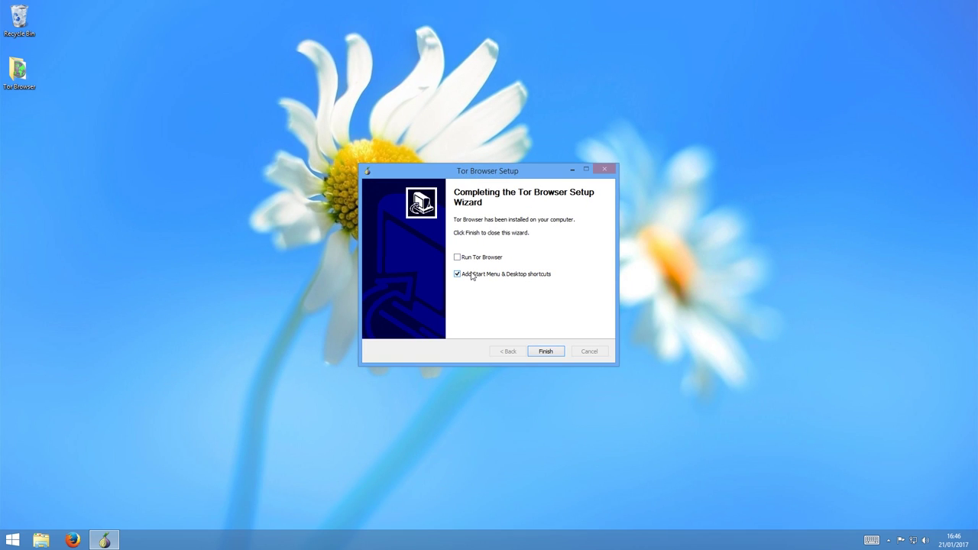
pyautogui.click(547, 352)
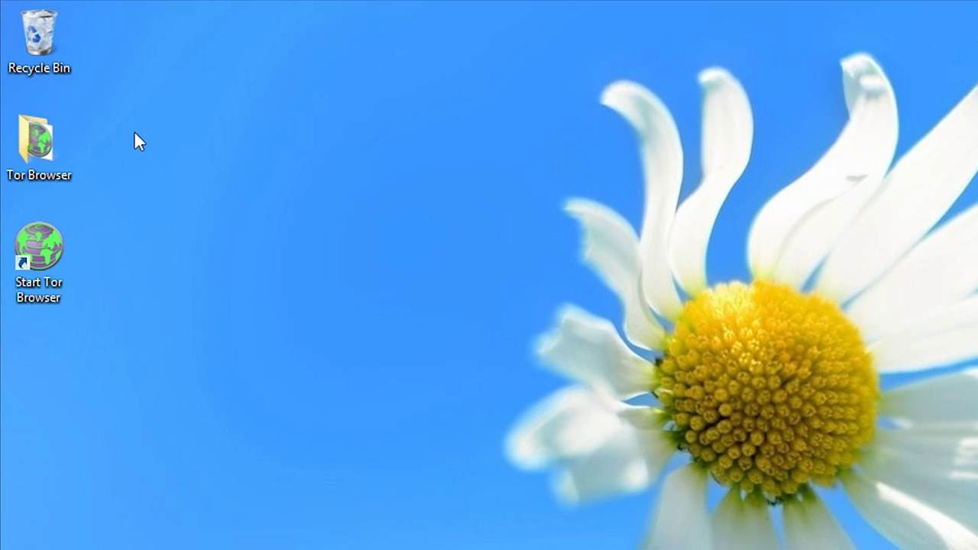
pyautogui.doubleClick(65, 139)
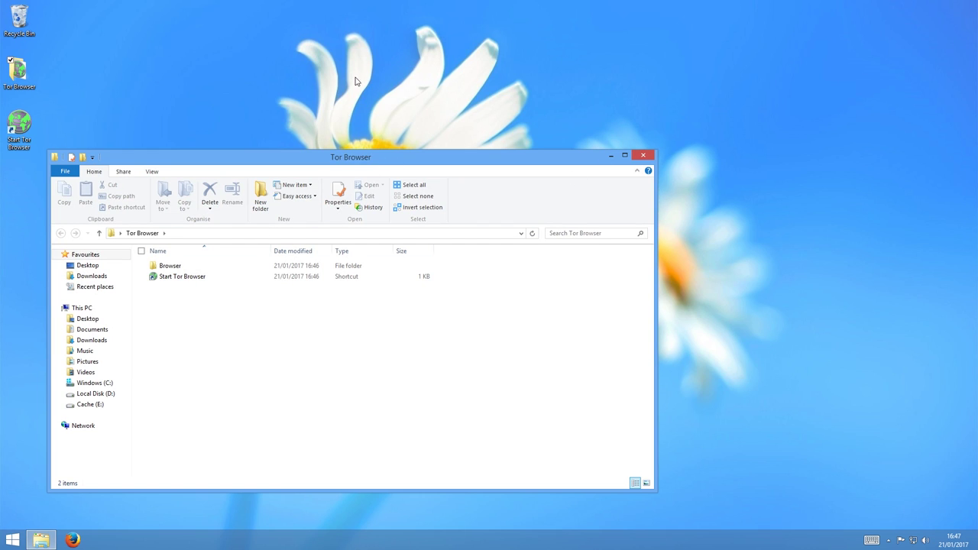
pyautogui.click(643, 155)
pyautogui.moveTo(19, 71); pyautogui.dragTo(51, 86)
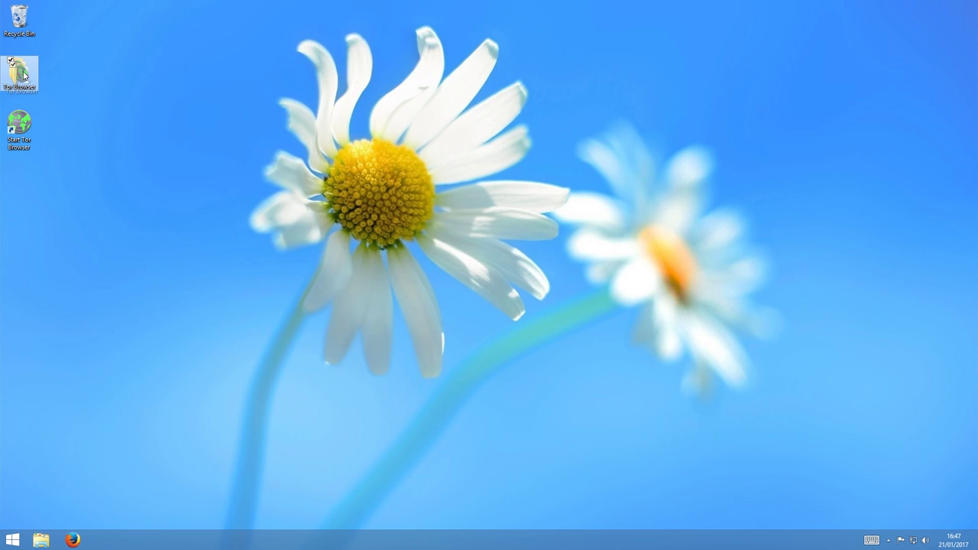
pyautogui.click(153, 157)
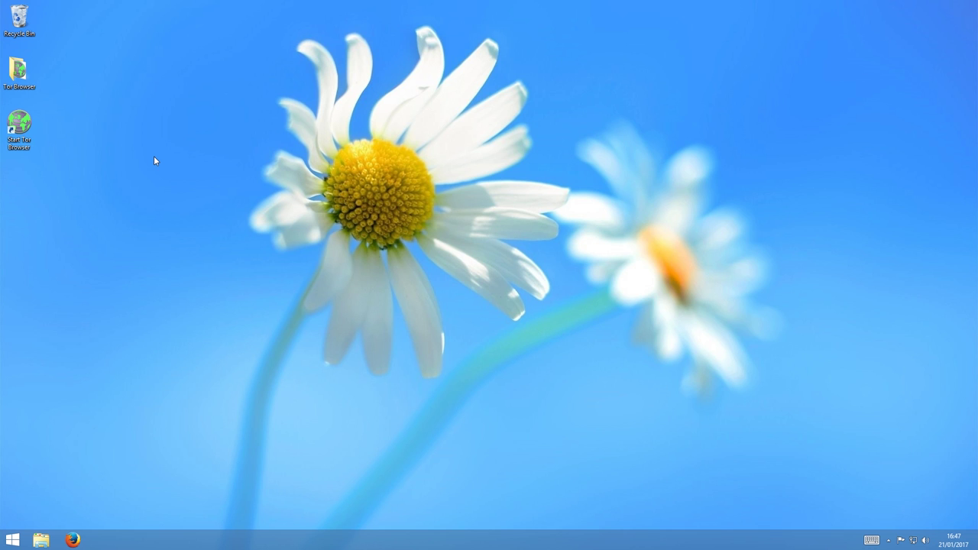
# Start Tor Browser, view the bridge and proxy options, then return to the connection choice page
pyautogui.click(31, 128)
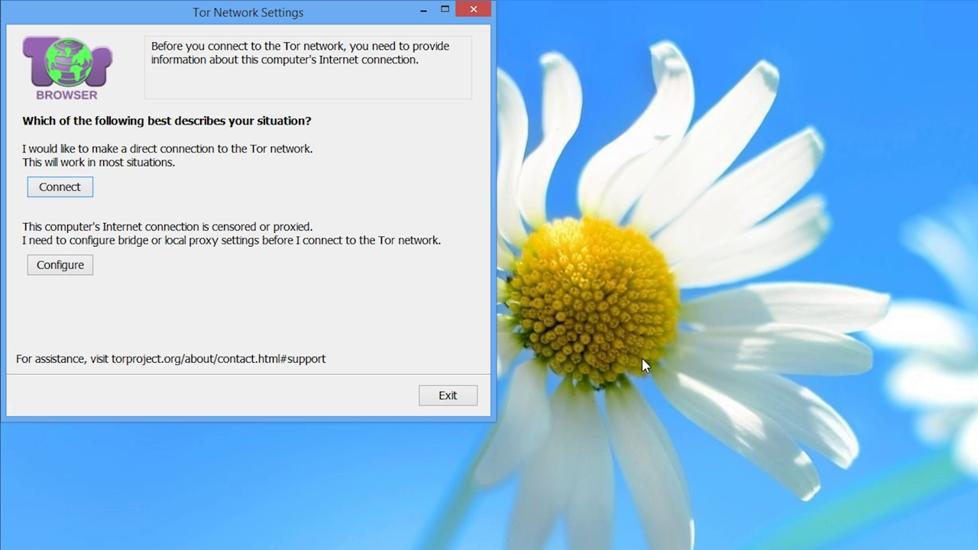
pyautogui.click(55, 267)
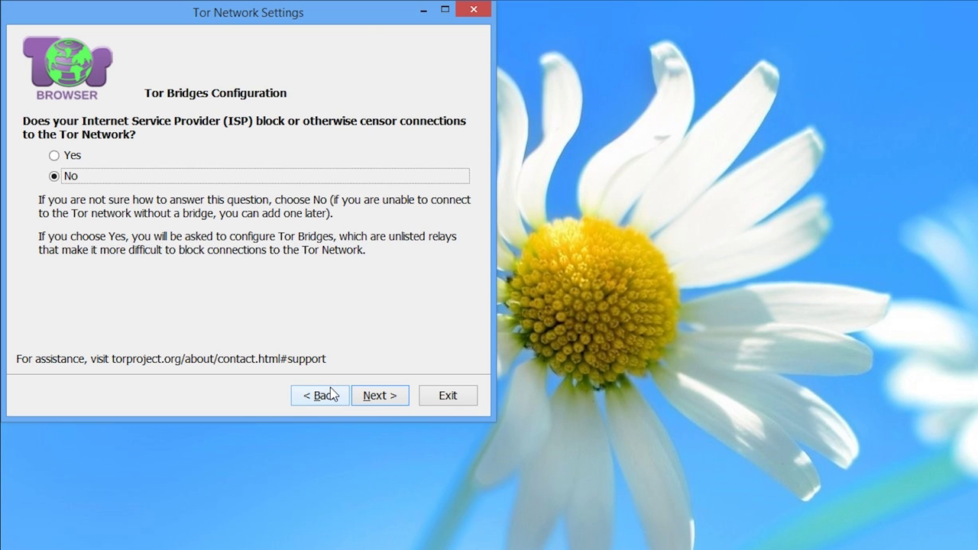
pyautogui.click(332, 392)
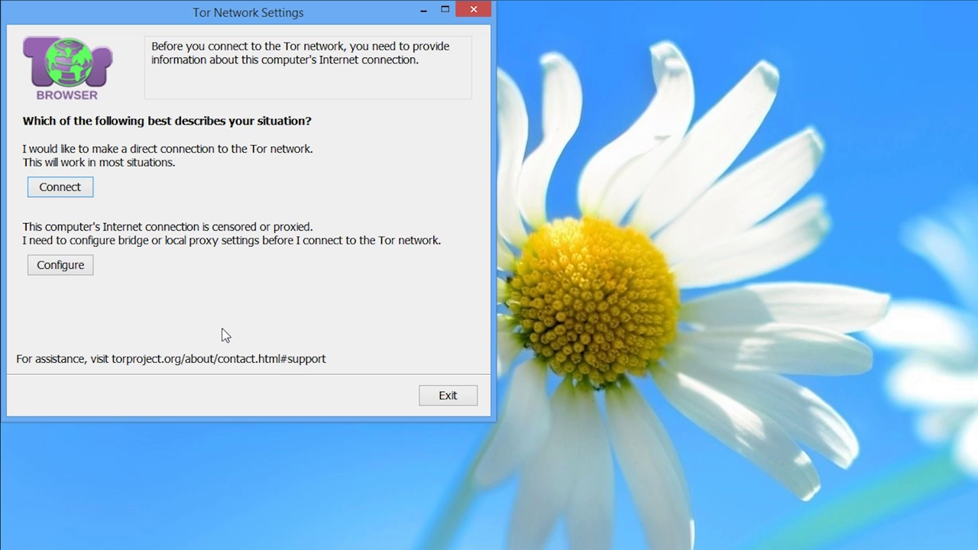
# Connect directly to the Tor network, then start entering bbc.co.uk as the address
pyautogui.click(75, 195)
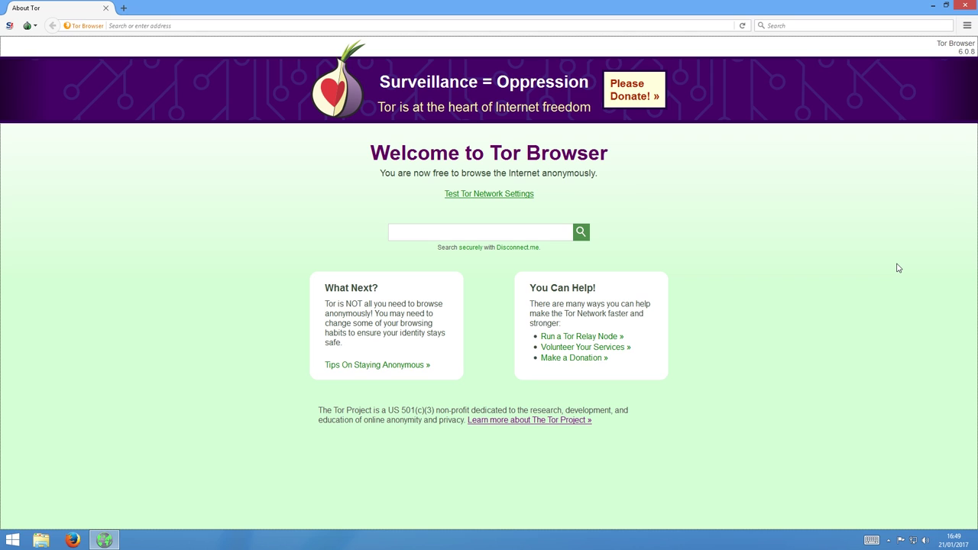
pyautogui.hotkey('ctrl', 'l')
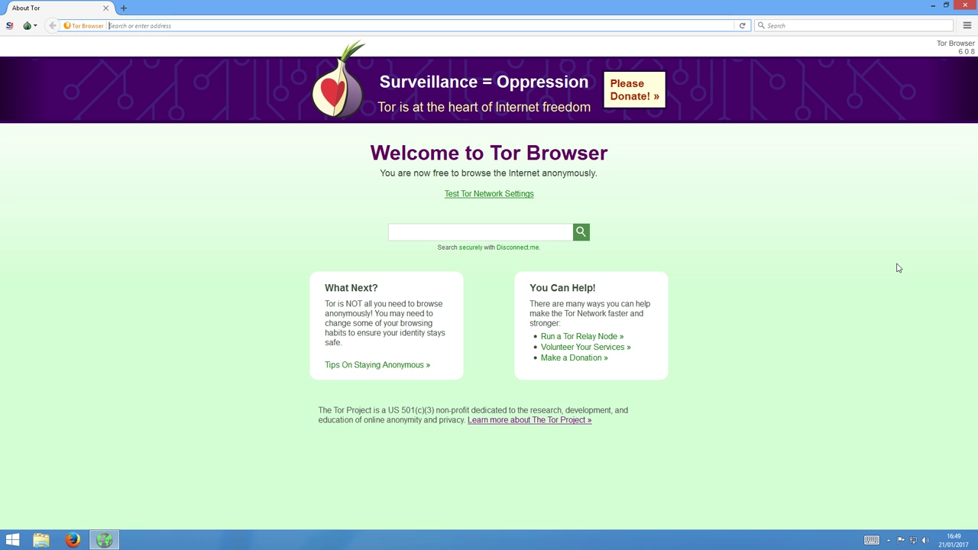
pyautogui.write('bbc.co')
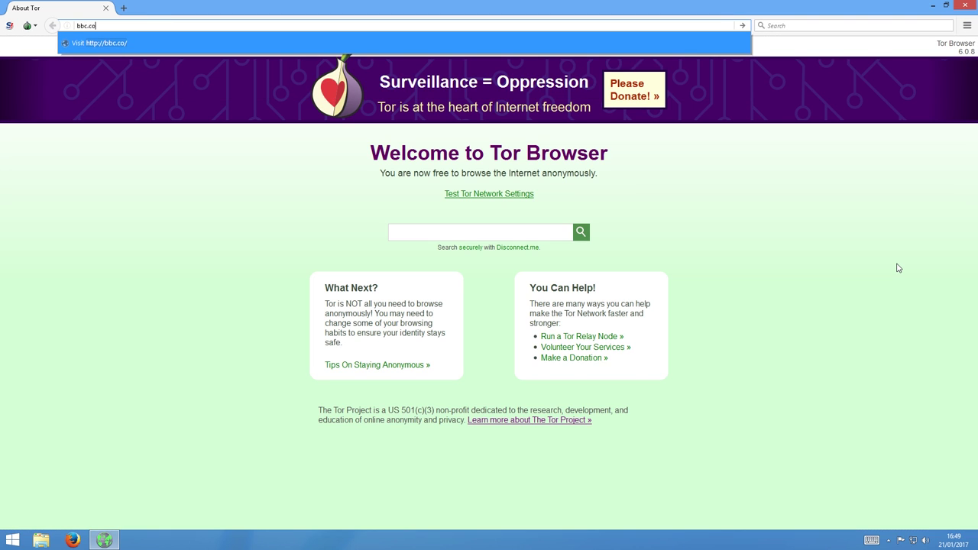
pyautogui.write('.uk')
pyautogui.press('Return')
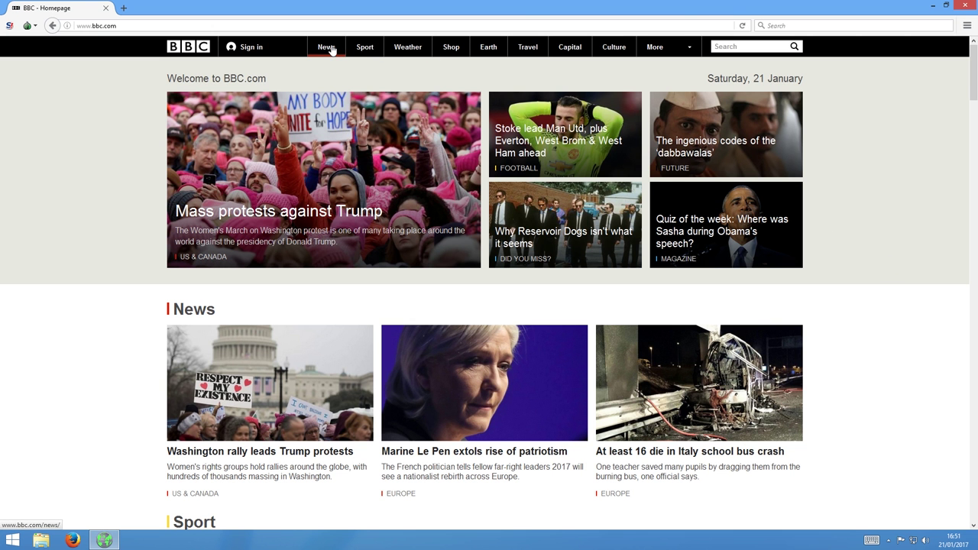
pyautogui.click(330, 49)
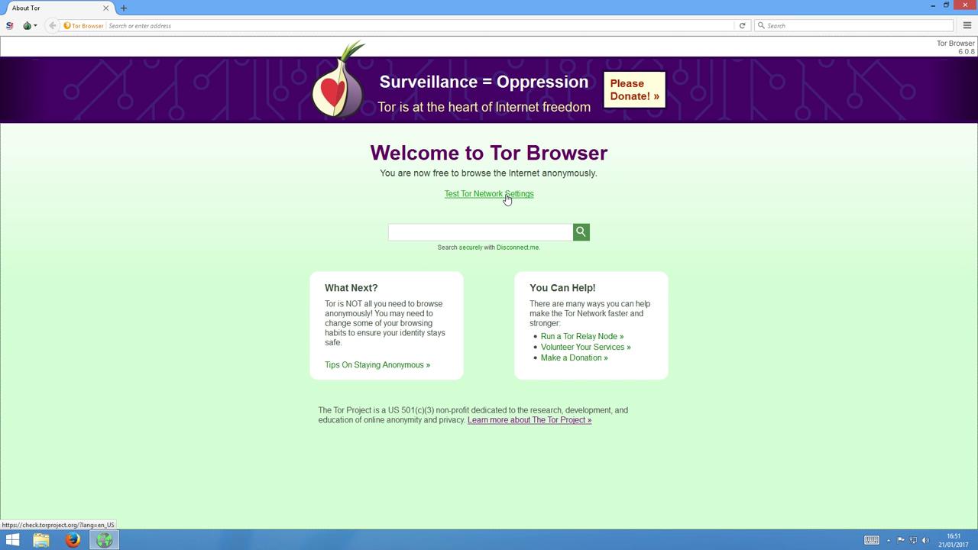
# Run the Test Tor Network Settings check, confirming Tor use with IP 144.217.60.239
pyautogui.click(504, 196)
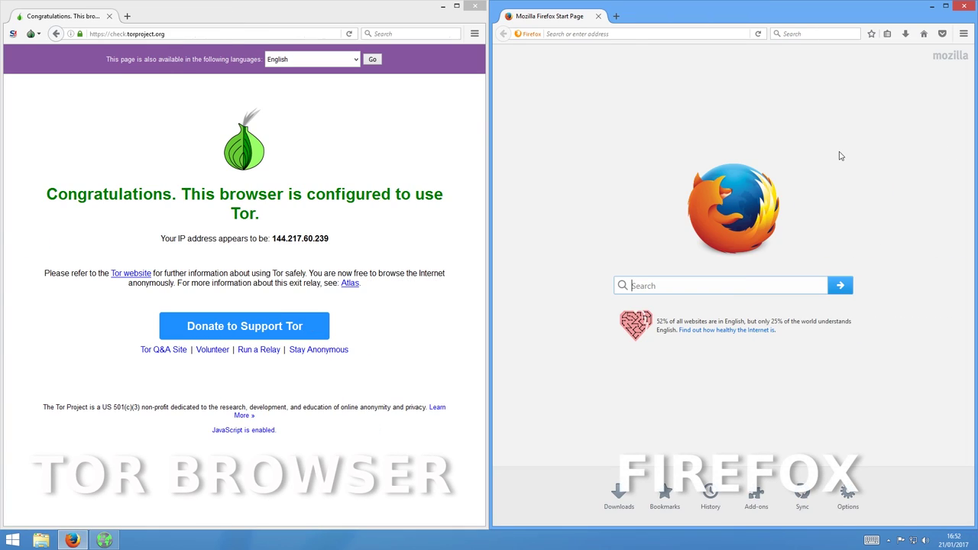
# Load check.torproject.org in Firefox, which reports it is not using Tor
pyautogui.click(606, 33)
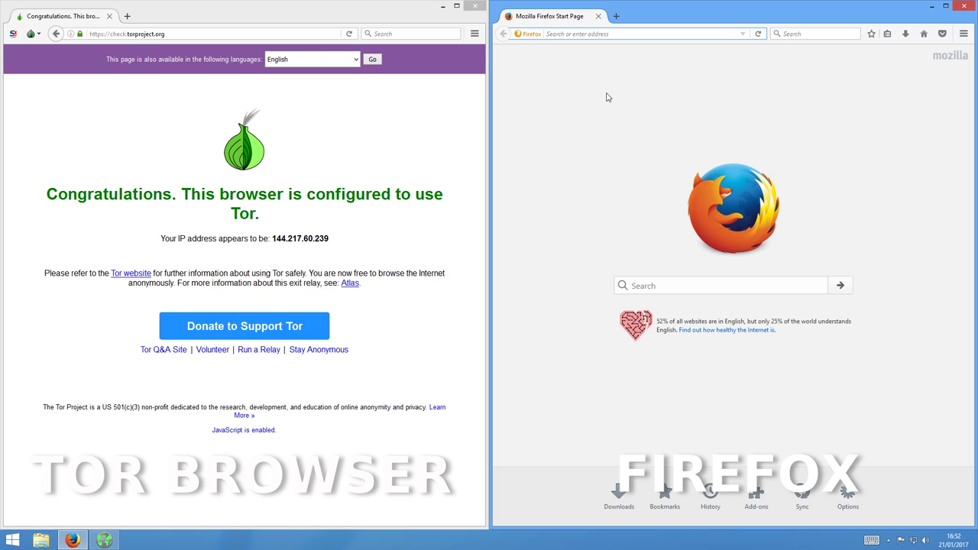
pyautogui.write('check.torproject.org')
pyautogui.press('Return')
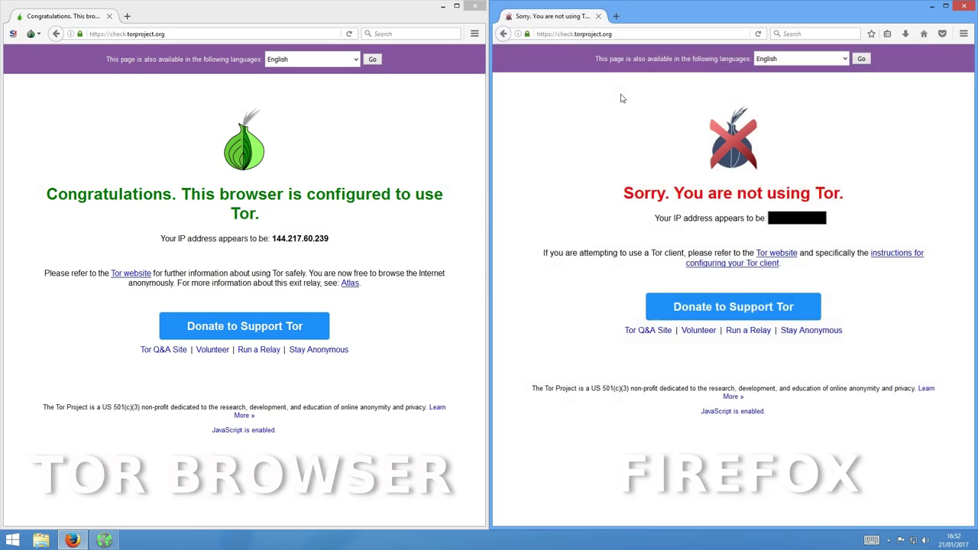
# Look up iplocation.net in a new Firefox tab, showing United Kingdom, England
pyautogui.hotkey('ctrl', 't')
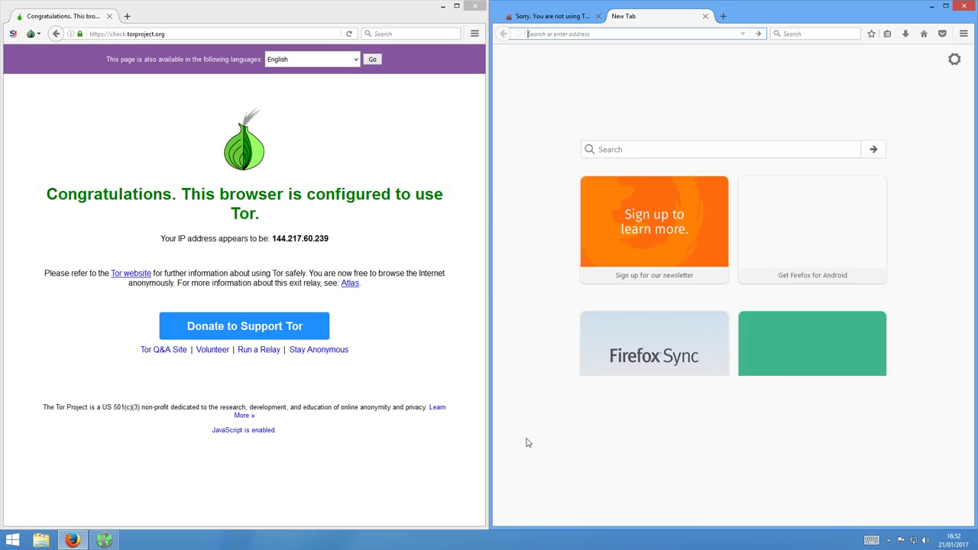
pyautogui.write('iplocation.ne')
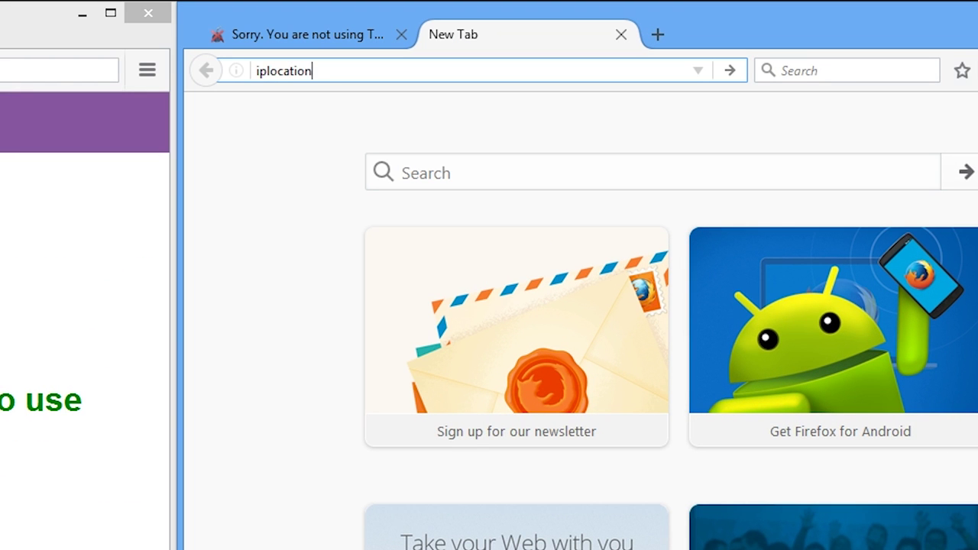
pyautogui.write('t')
pyautogui.press('Return')
# Load iplocation.net in a new Tor Browser tab for comparison
pyautogui.click(64, 425)
pyautogui.hotkey('ctrl', 't')
pyautogui.write('iploc')
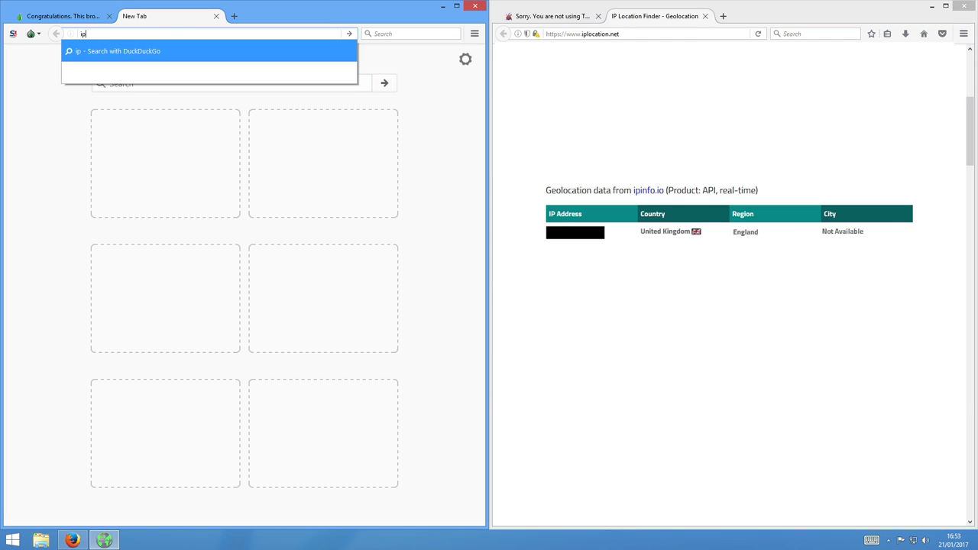
pyautogui.write('ation.net')
pyautogui.press('Return')
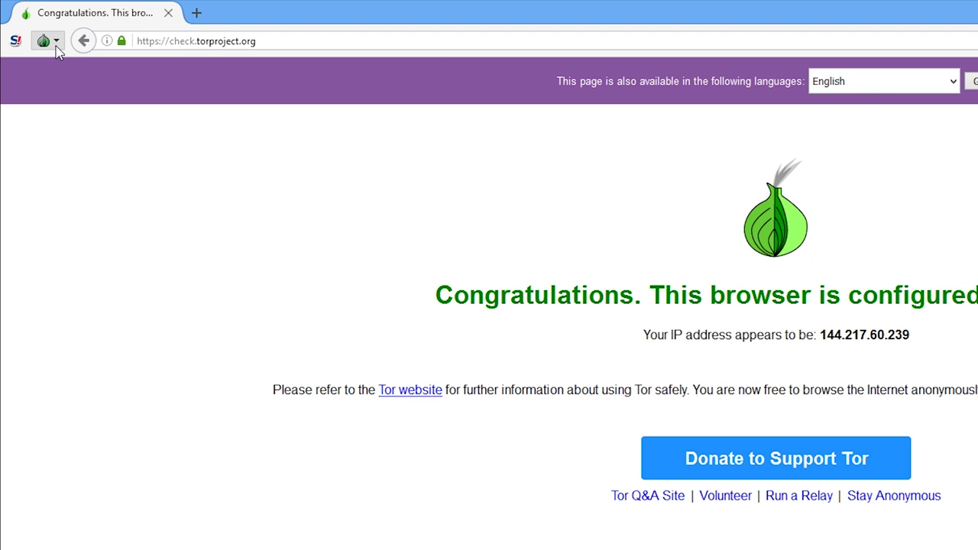
# Request two new Tor circuits for the check page, ending at IP 46.166.148.176 via a Netherlands exit
pyautogui.click(47, 41)
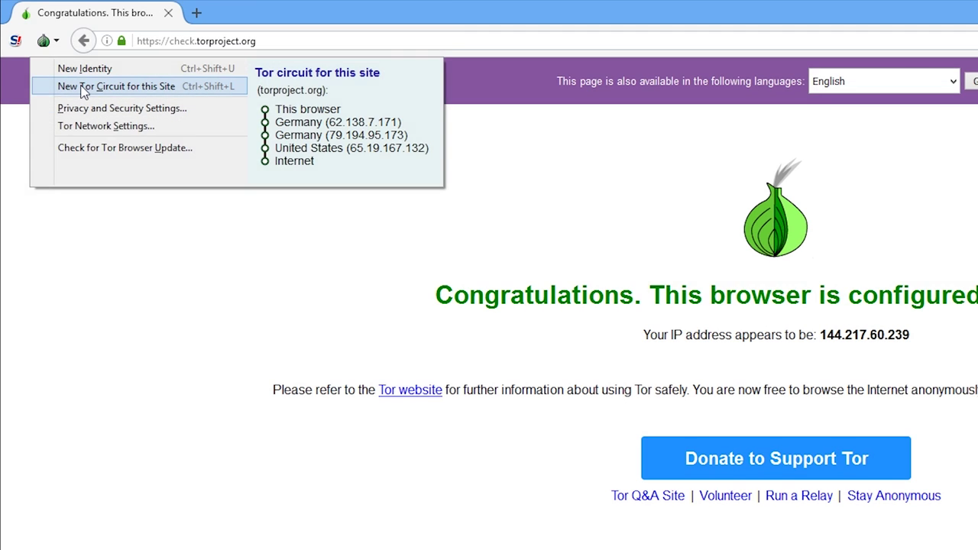
pyautogui.click(82, 88)
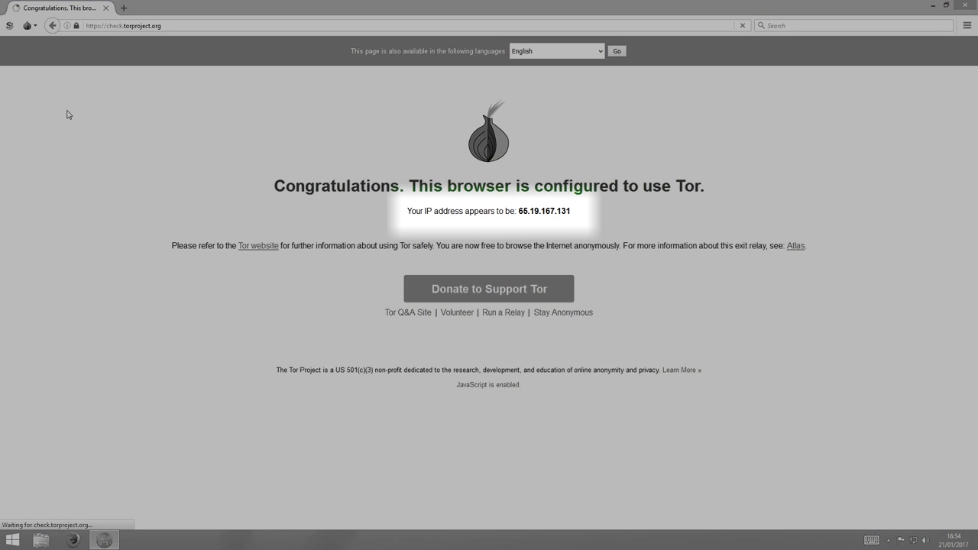
pyautogui.click(29, 26)
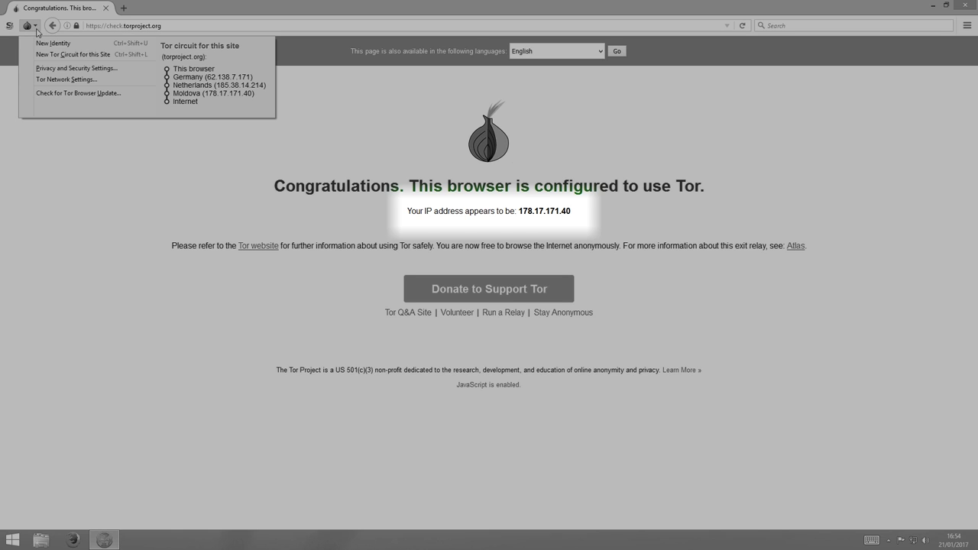
pyautogui.click(51, 49)
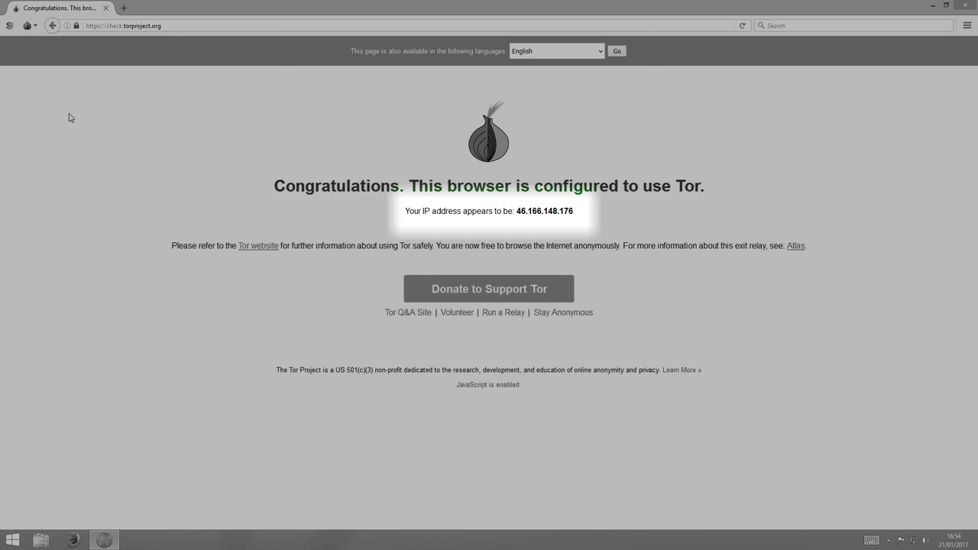
pyautogui.click(33, 27)
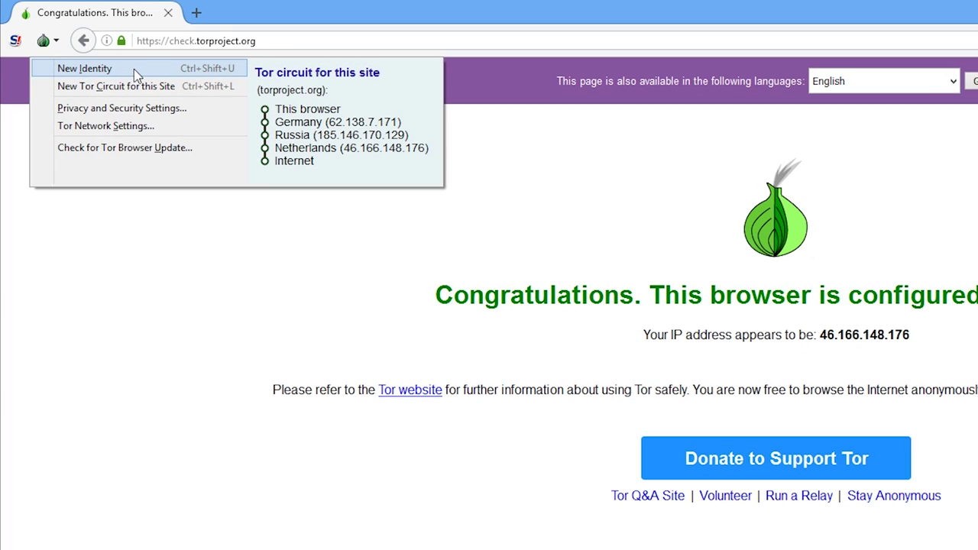
# Request a New Identity and confirm the browser restart
pyautogui.click(134, 69)
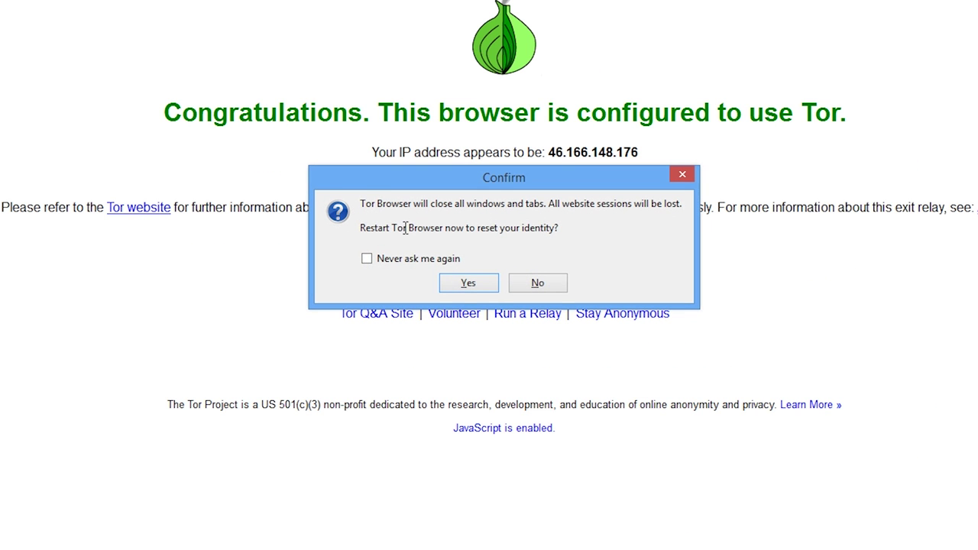
pyautogui.click(463, 288)
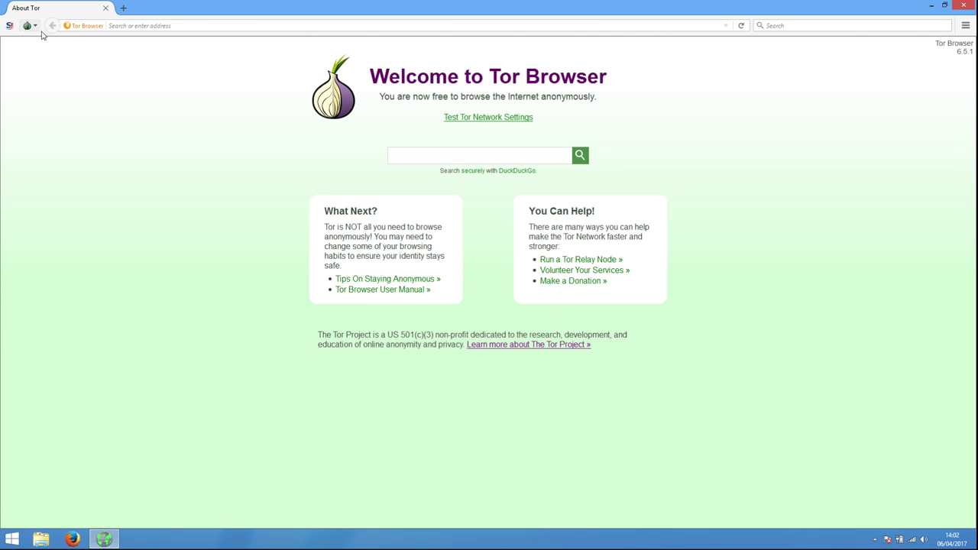
pyautogui.click(30, 26)
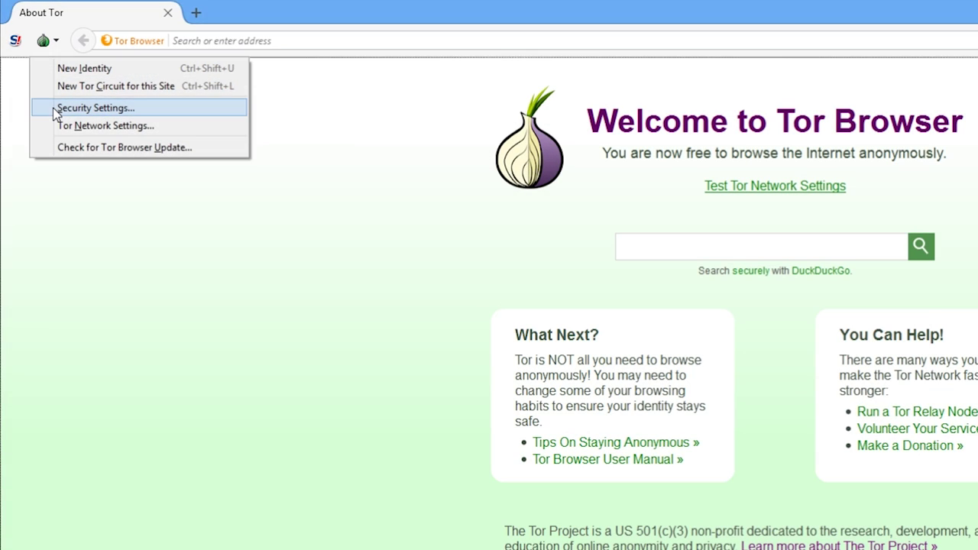
pyautogui.click(55, 111)
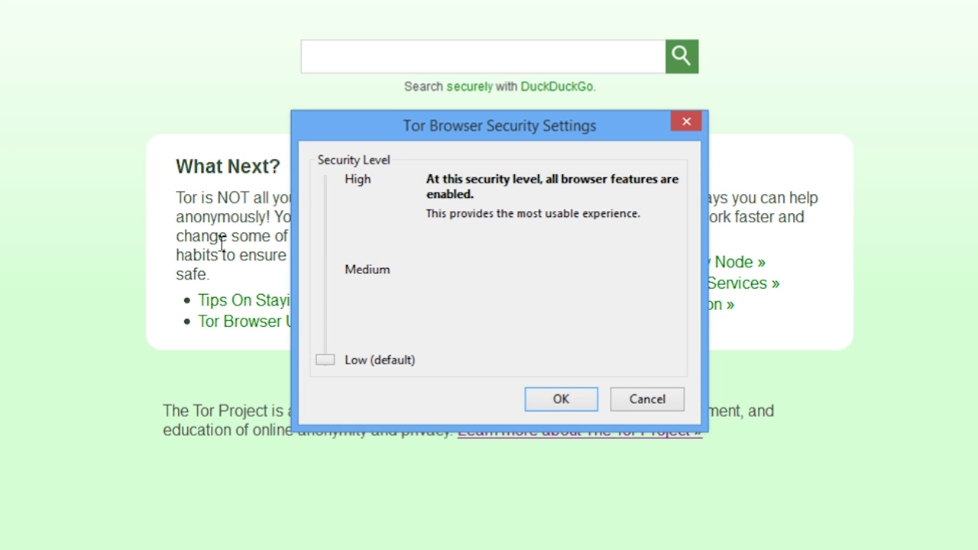
pyautogui.moveTo(326, 360); pyautogui.dragTo(328, 305)
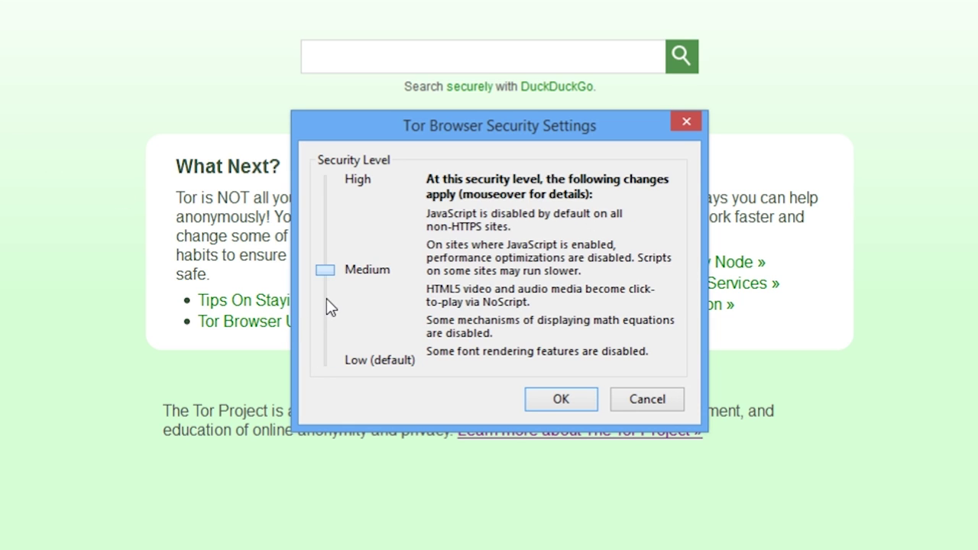
pyautogui.moveTo(320, 243); pyautogui.dragTo(326, 183)
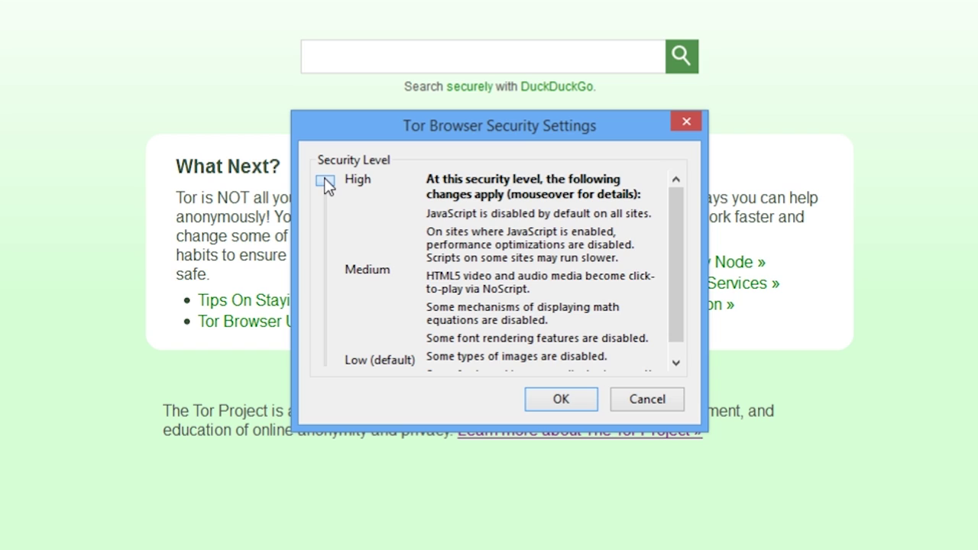
pyautogui.moveTo(327, 185); pyautogui.dragTo(330, 358)
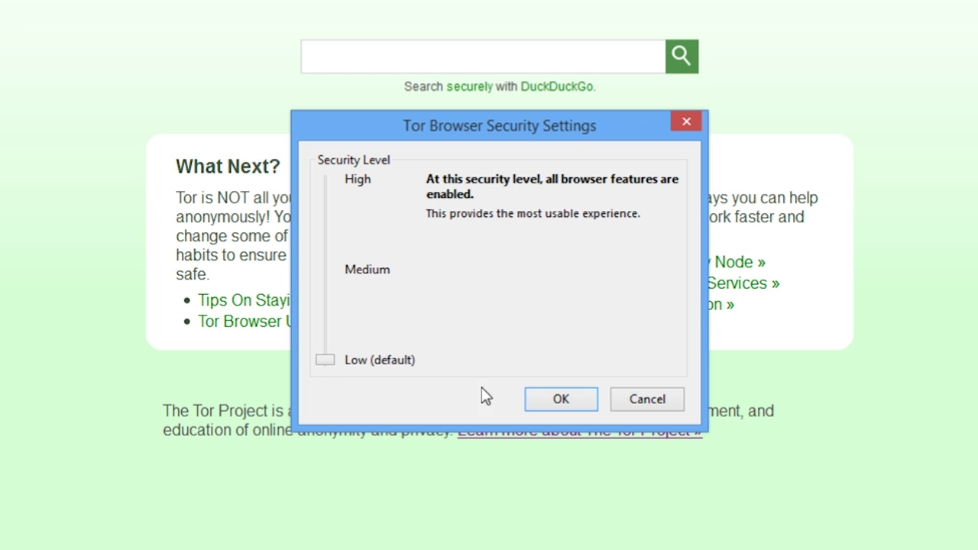
# Close the security settings, run the Tor Browser update check and dismiss 'No Updates Found'
pyautogui.click(543, 396)
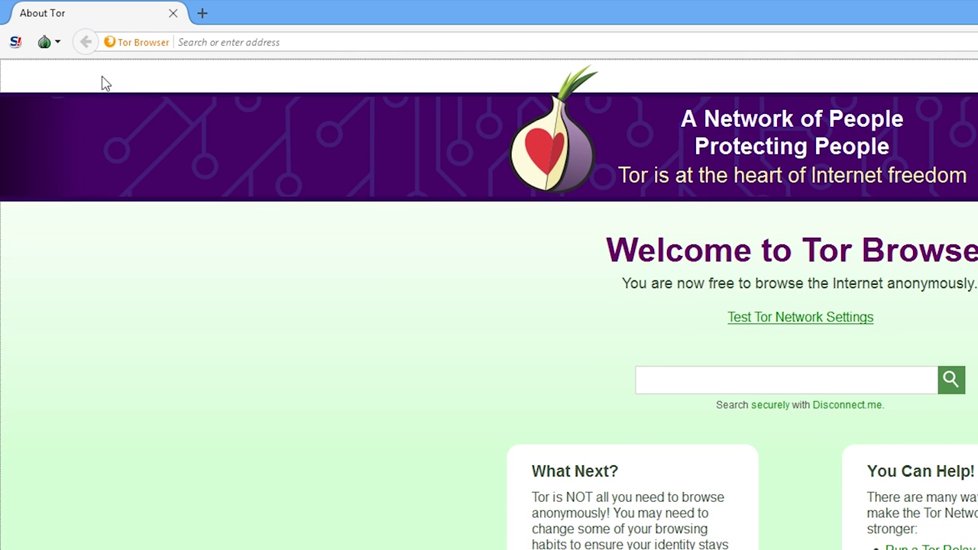
pyautogui.click(60, 43)
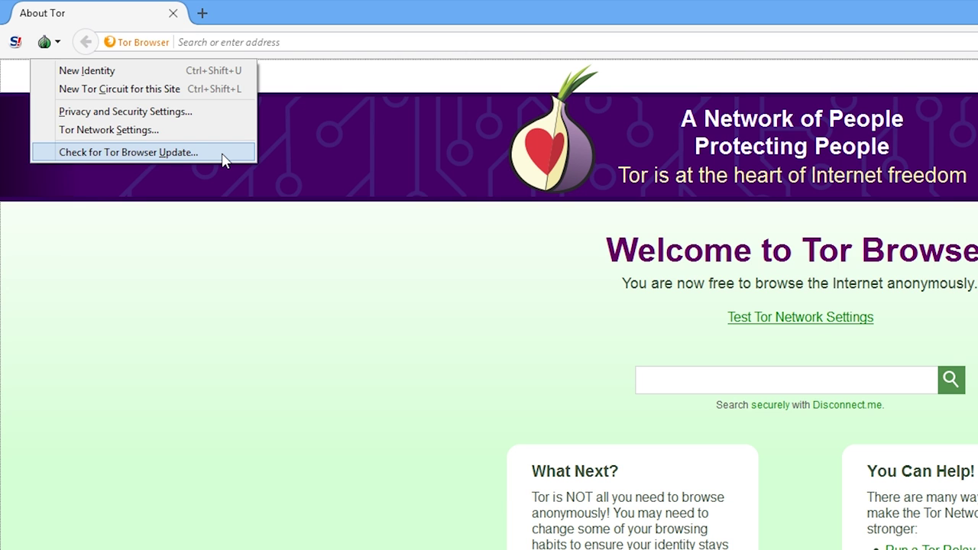
pyautogui.click(152, 152)
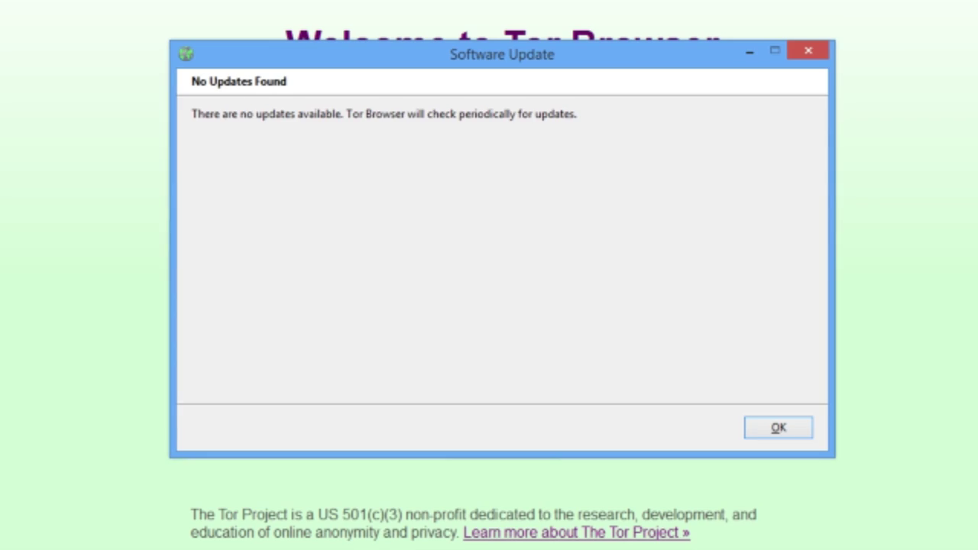
pyautogui.press('Return')
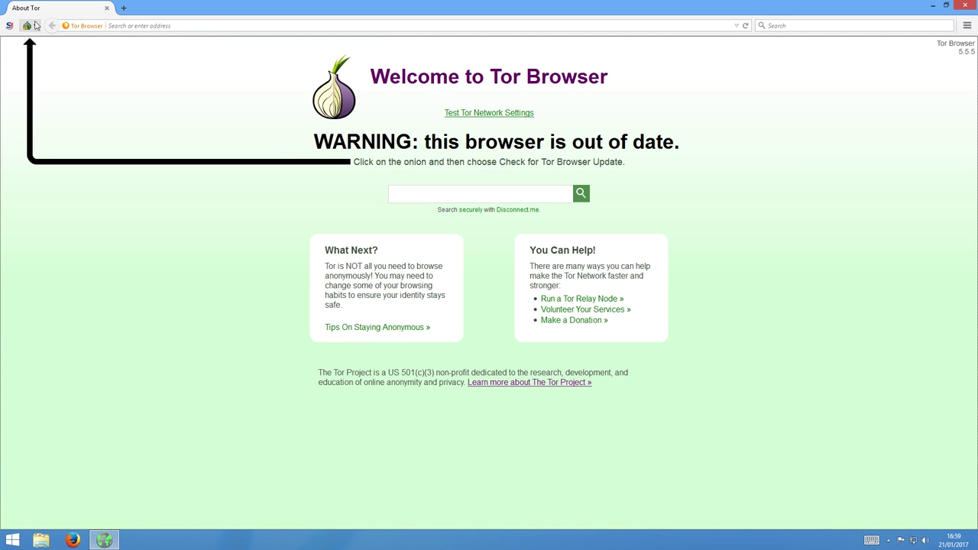
# Download the Tor Browser update from 5.5.5 and restart into version 6.5
pyautogui.click(34, 25)
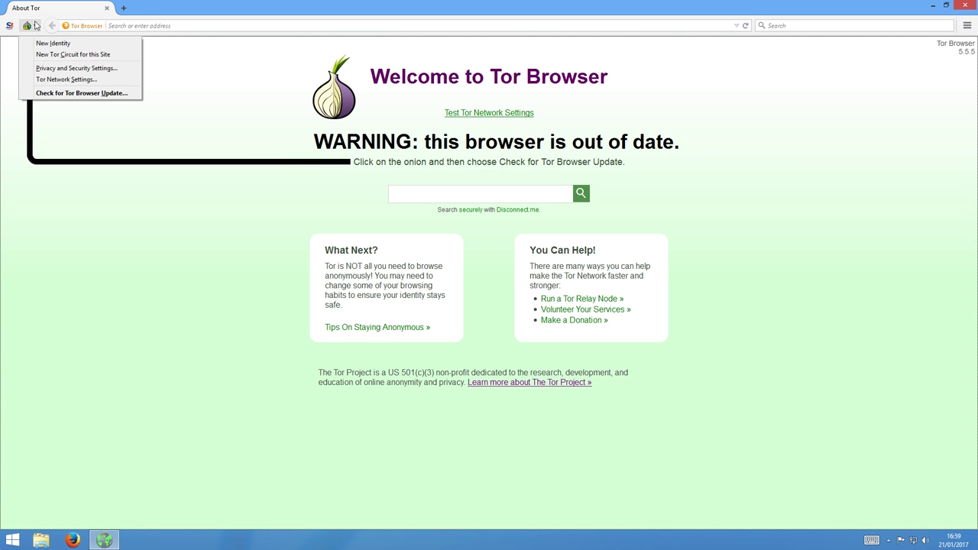
pyautogui.click(38, 92)
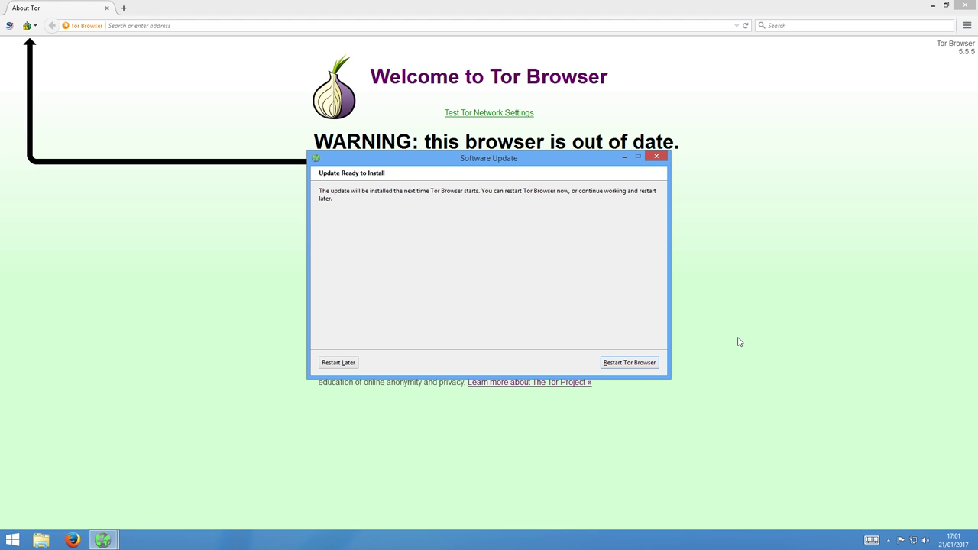
pyautogui.click(642, 364)
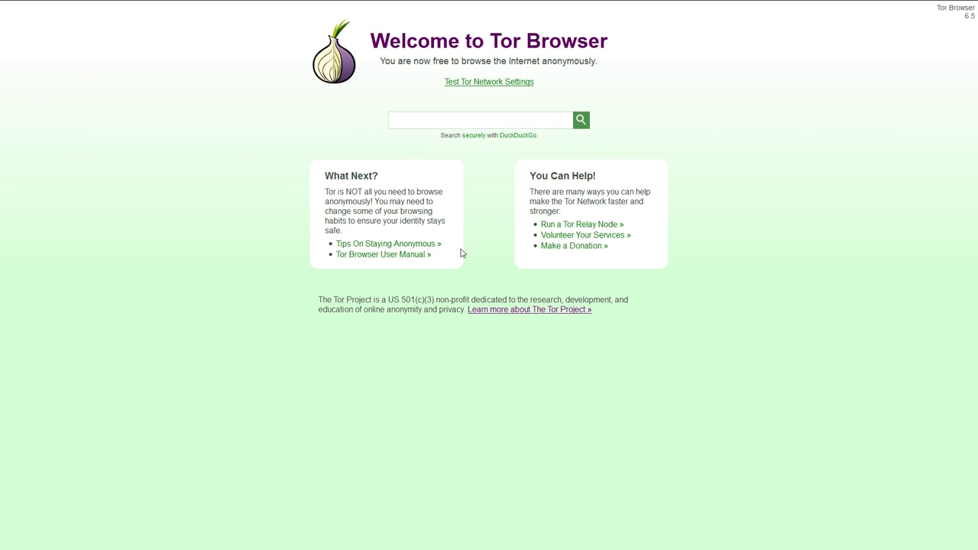
# Open 'Tips On Staying Anonymous' and scroll to the 'Want Tor to really work?' plugin advice
pyautogui.click(385, 245)
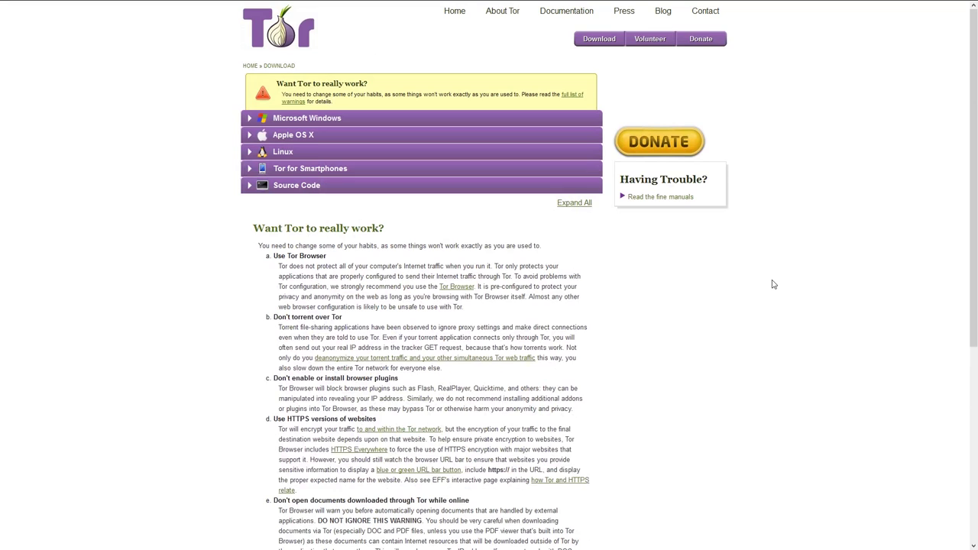
pyautogui.scroll(-4, 773, 284)
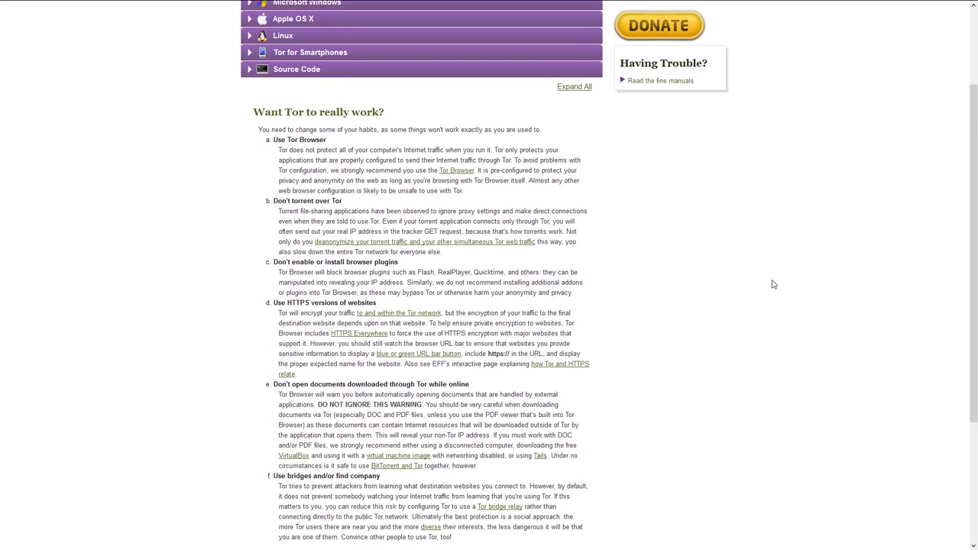